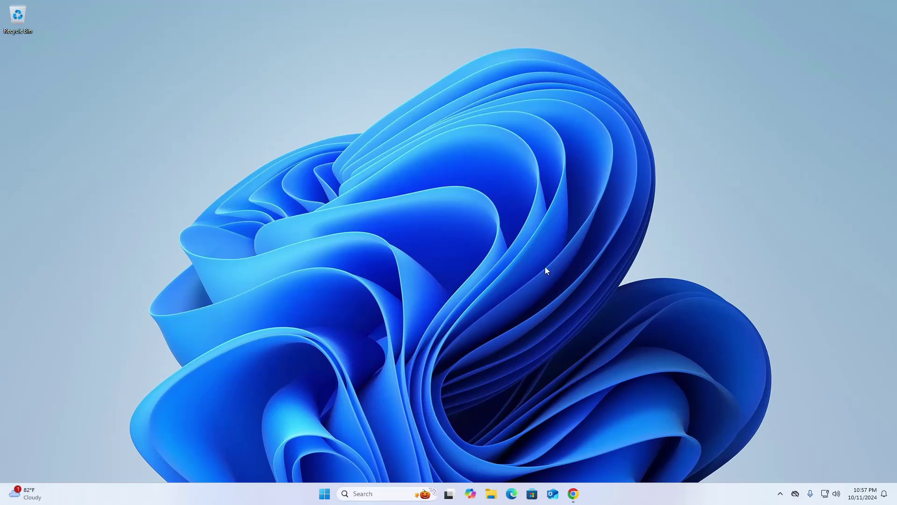
Search Chrome for 'postgresql' and go to the postgresql.org Downloads page
left_click(574, 494)
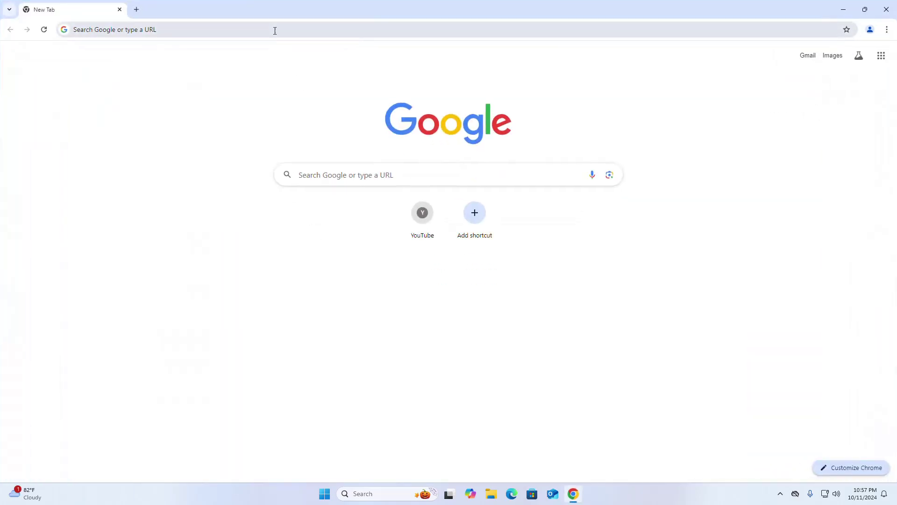
left_click(274, 28)
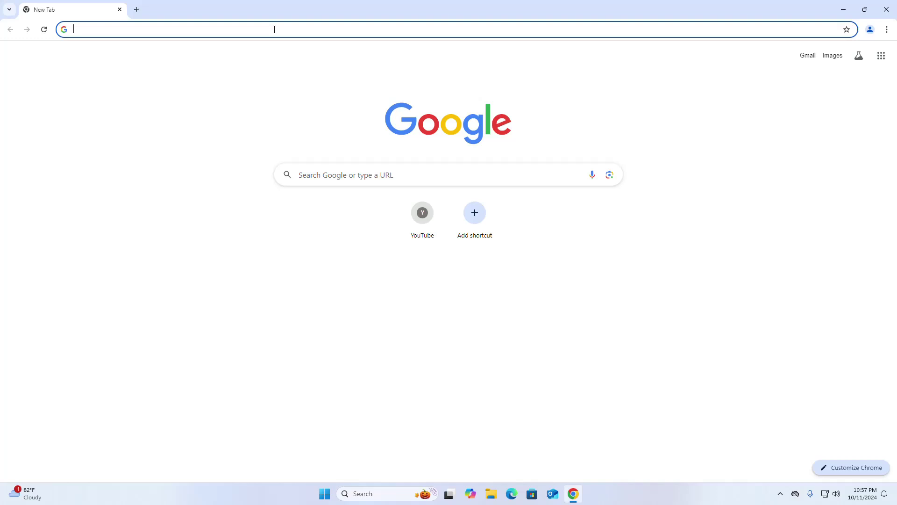
type("pos")
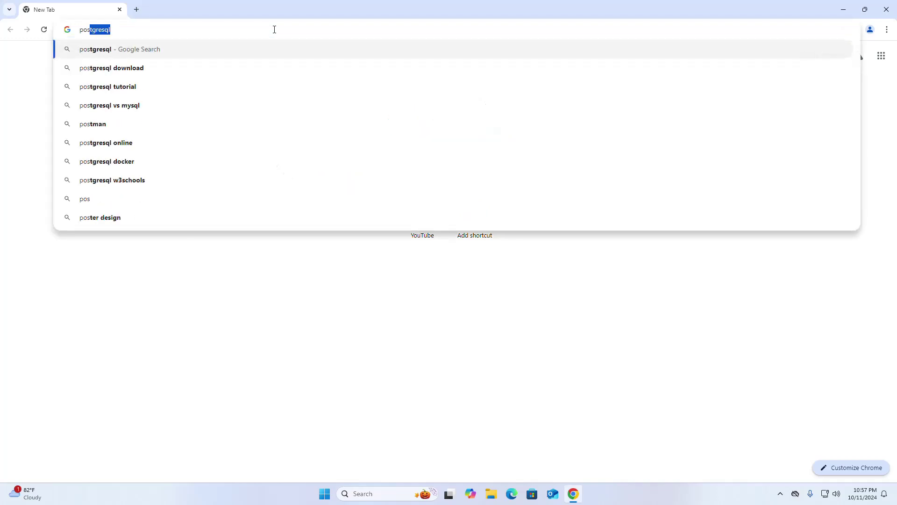
type("tgresql")
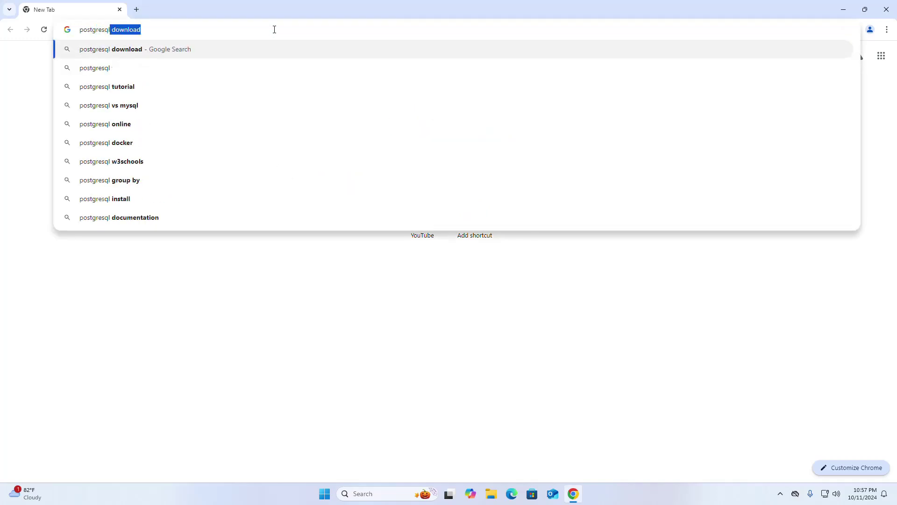
key("BackSpace")
key("Return")
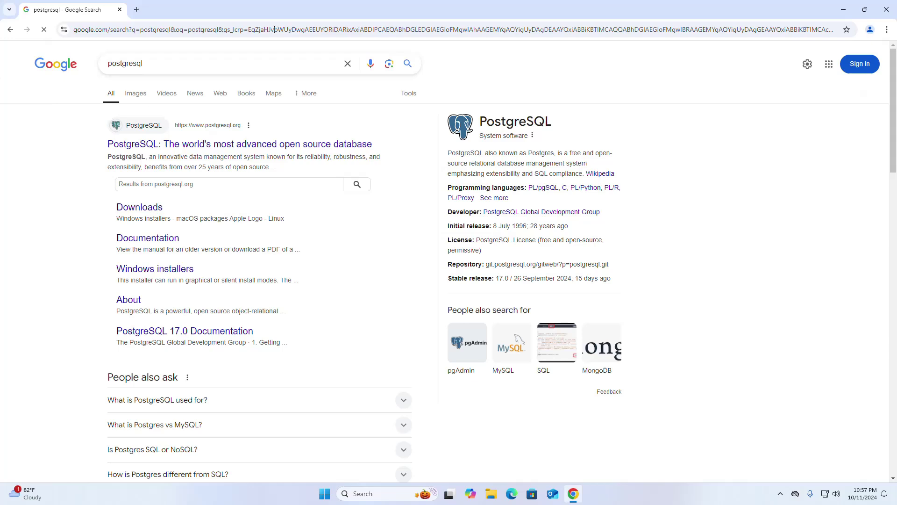
left_click(188, 132)
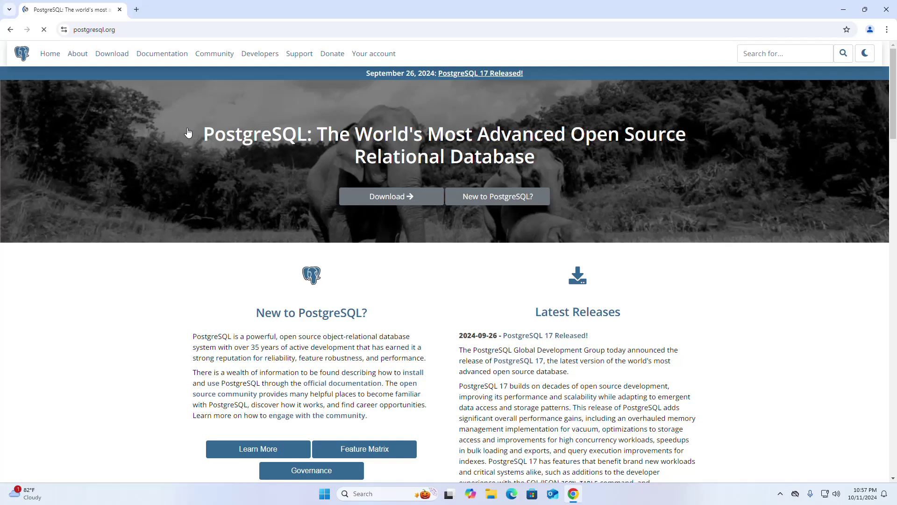
left_click(109, 55)
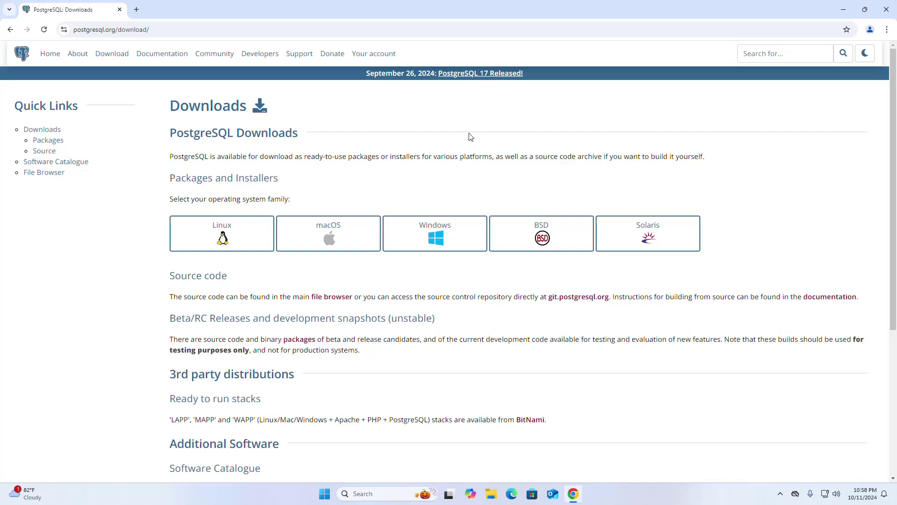
Choose the Windows tile under Packages and Installers
left_click(438, 242)
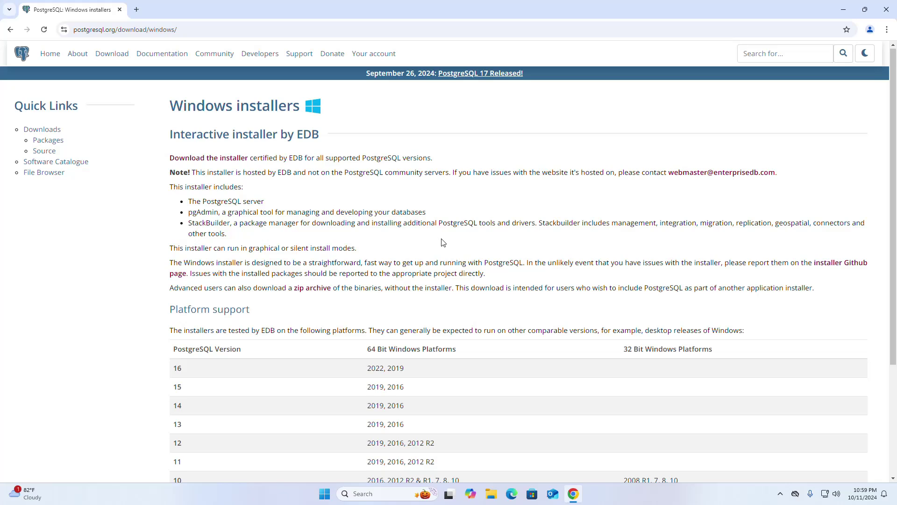
Download the EDB PostgreSQL 17.0 Windows x86-64 installer and check its download status
left_click(221, 158)
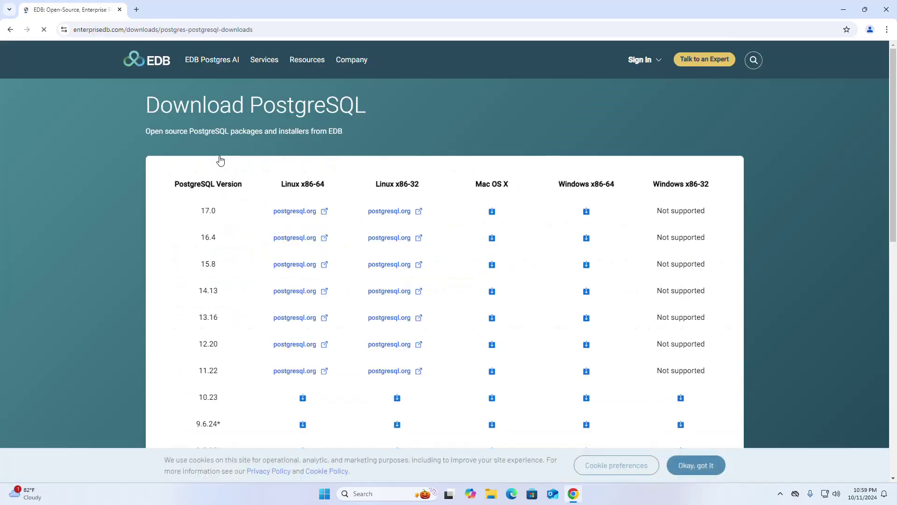
scroll(487, 120, "down", 1)
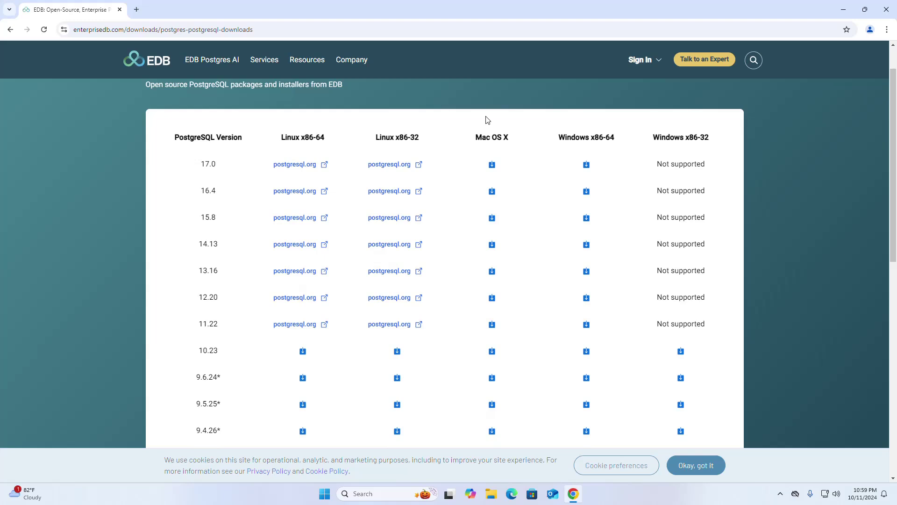
scroll(488, 119, "up", 1)
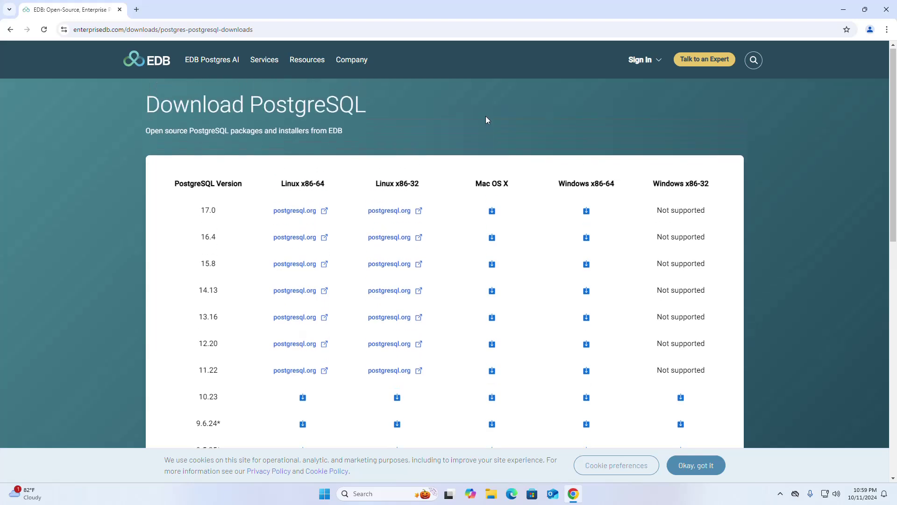
left_click(587, 213)
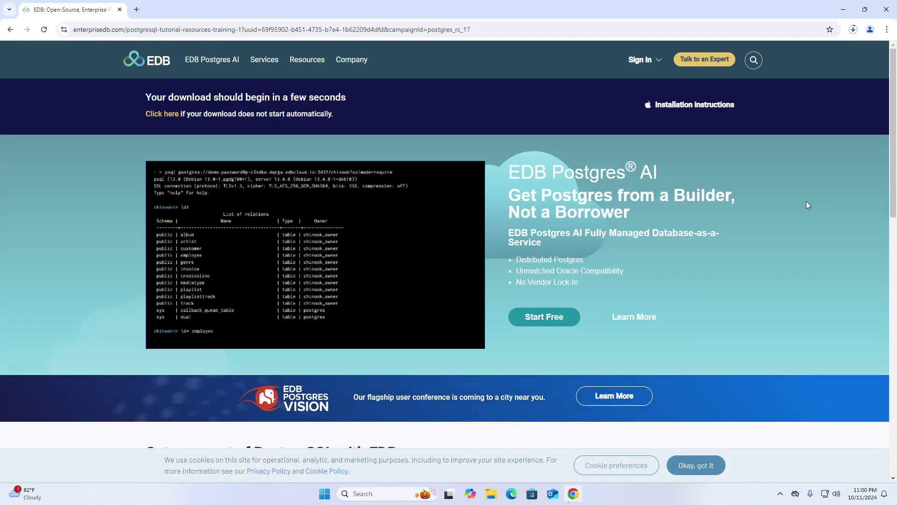
left_click(853, 30)
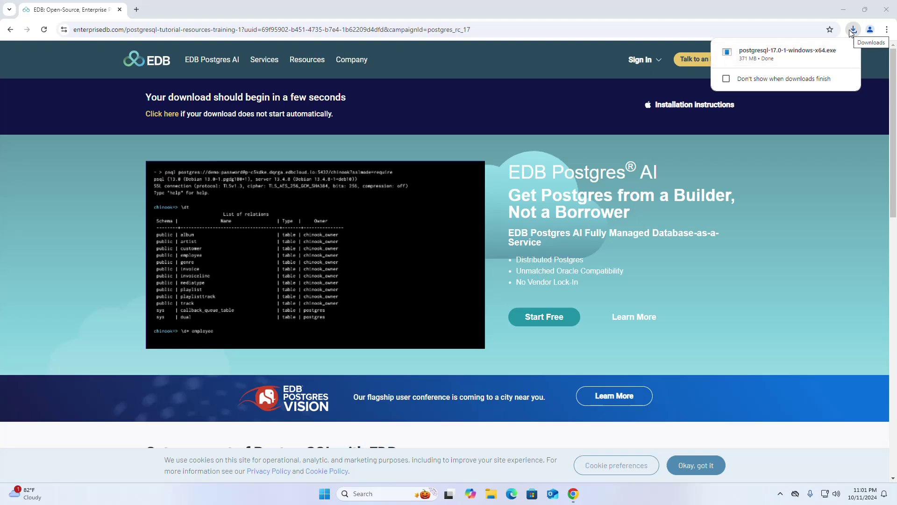
mouse_move(779, 53)
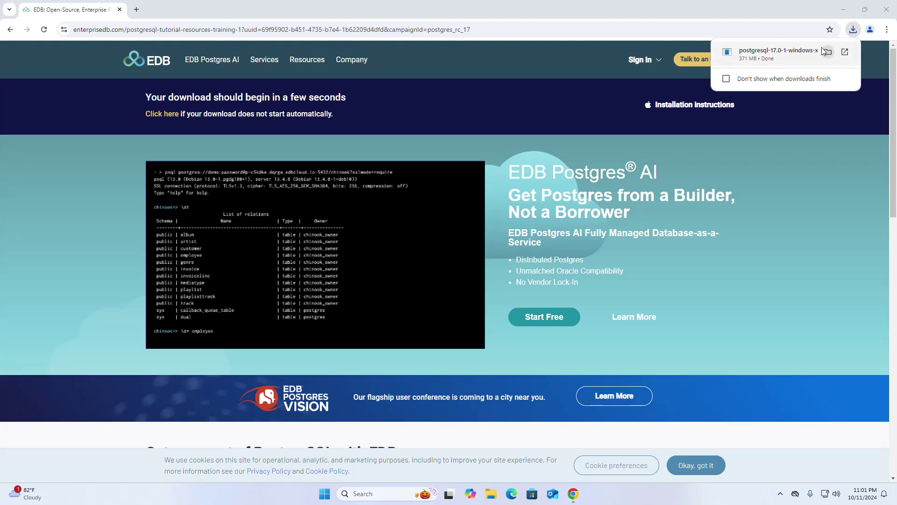
Open postgresql-17.0-1-windows-x64 from Downloads, then minimize File Explorer and Chrome
left_click(828, 53)
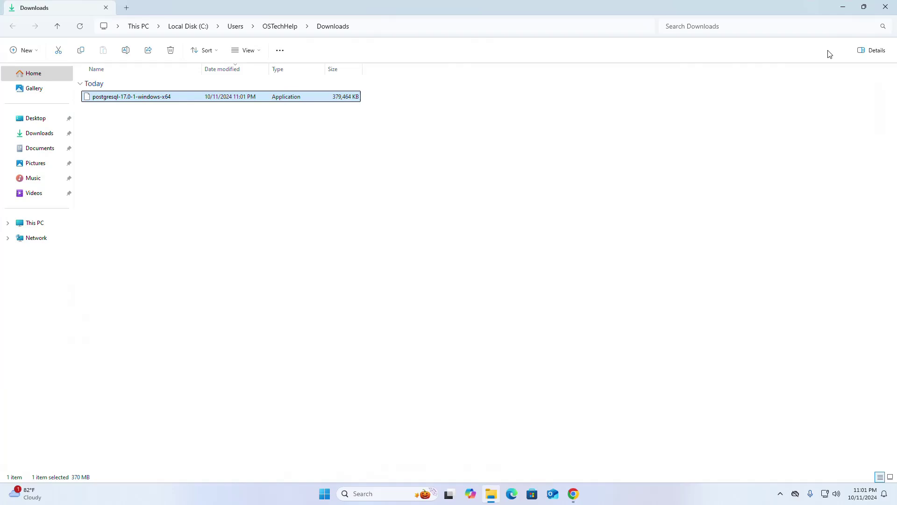
left_click(224, 203)
left_click(147, 100)
right_click(148, 102)
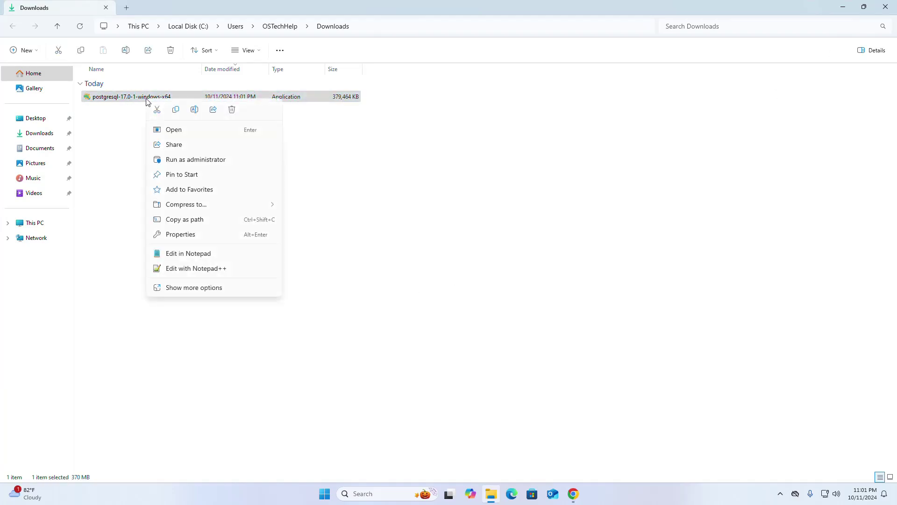
left_click(173, 130)
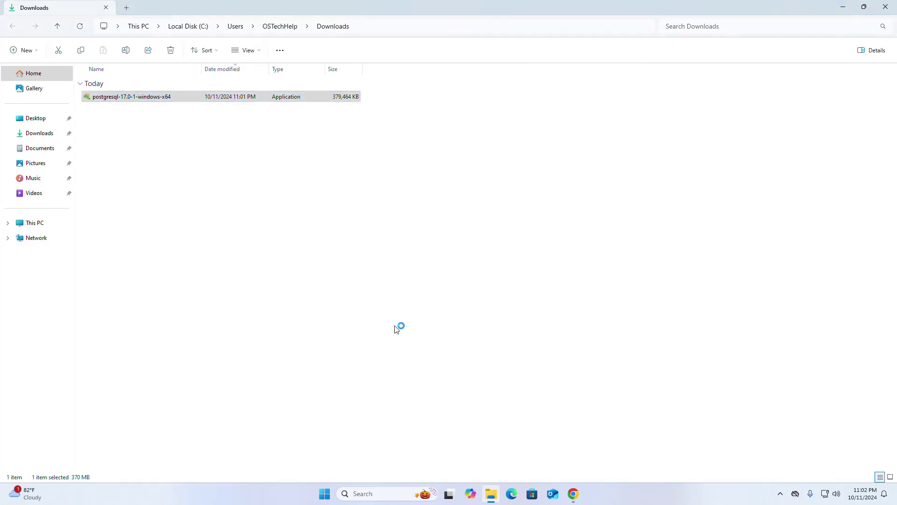
left_click(844, 7)
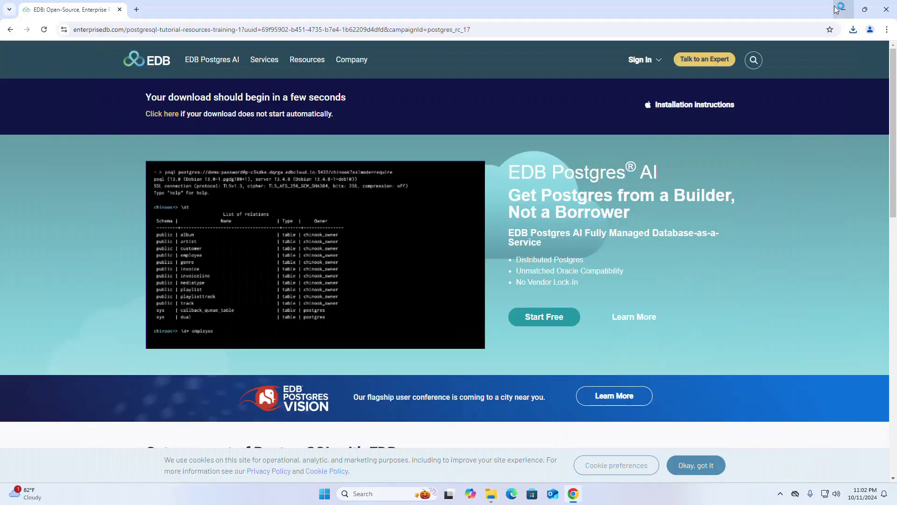
left_click(843, 9)
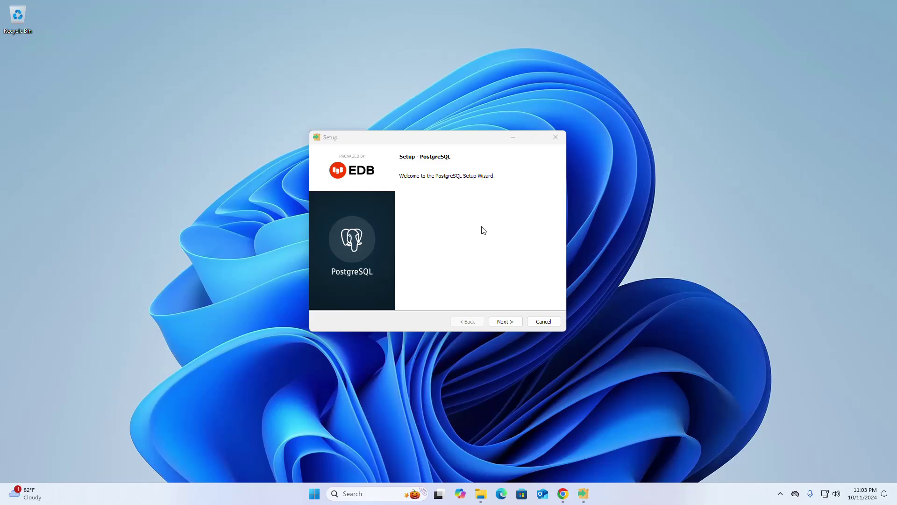
Pass the welcome page and keep C:\Program Files\PostgreSQL\17 after cancelling the folder browser
left_click(505, 322)
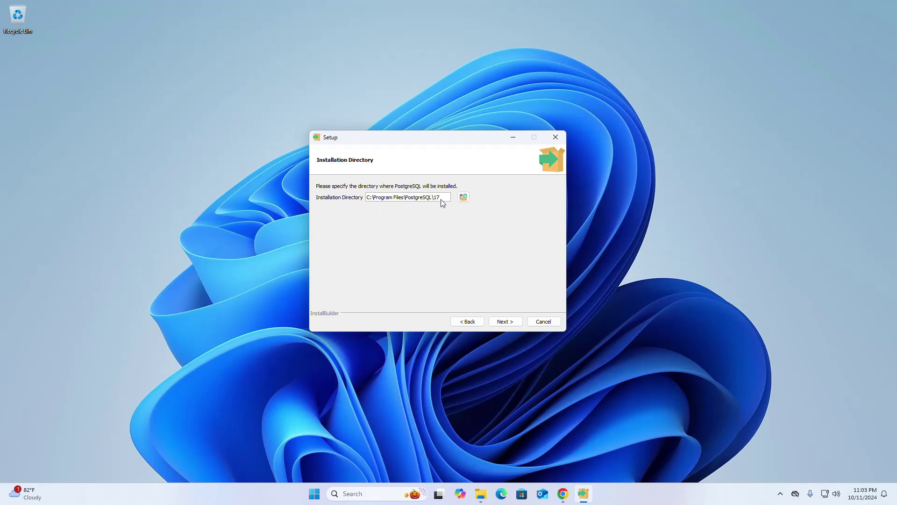
left_click_drag(441, 200, 364, 196)
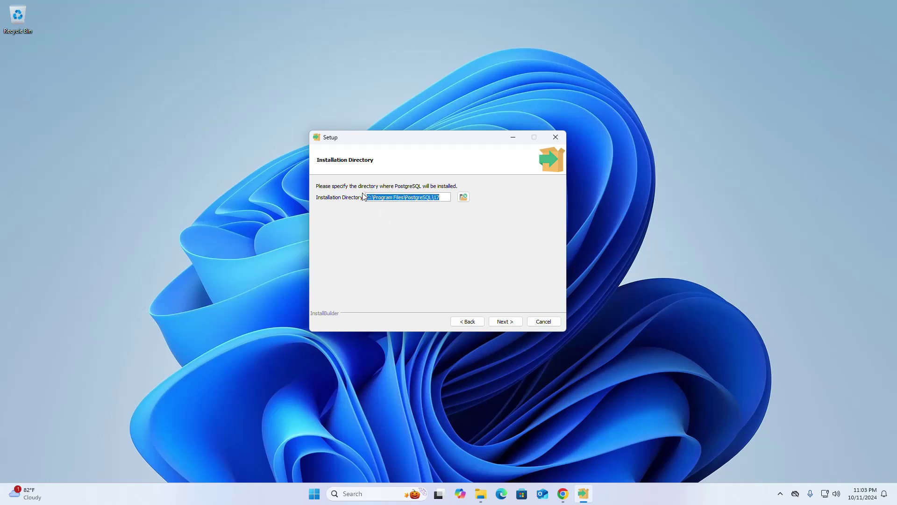
left_click(446, 198)
left_click_drag(442, 198, 365, 198)
left_click(443, 197)
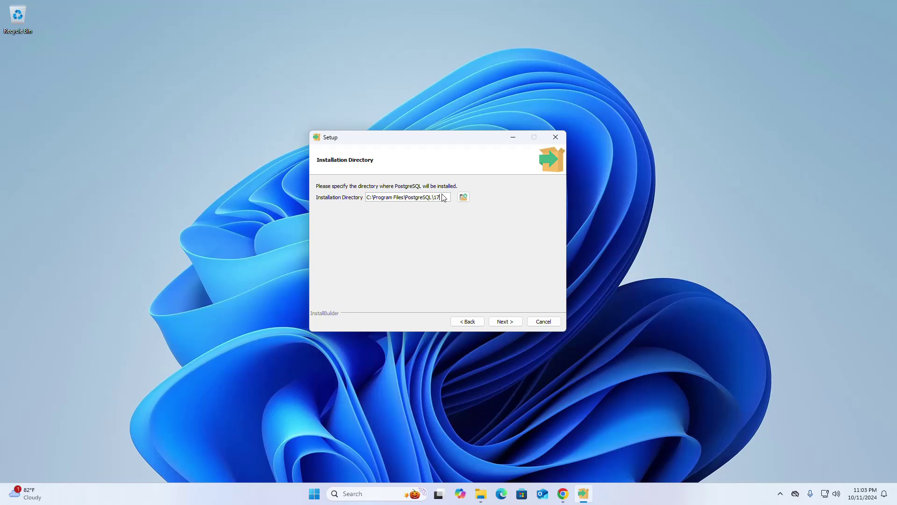
left_click(465, 197)
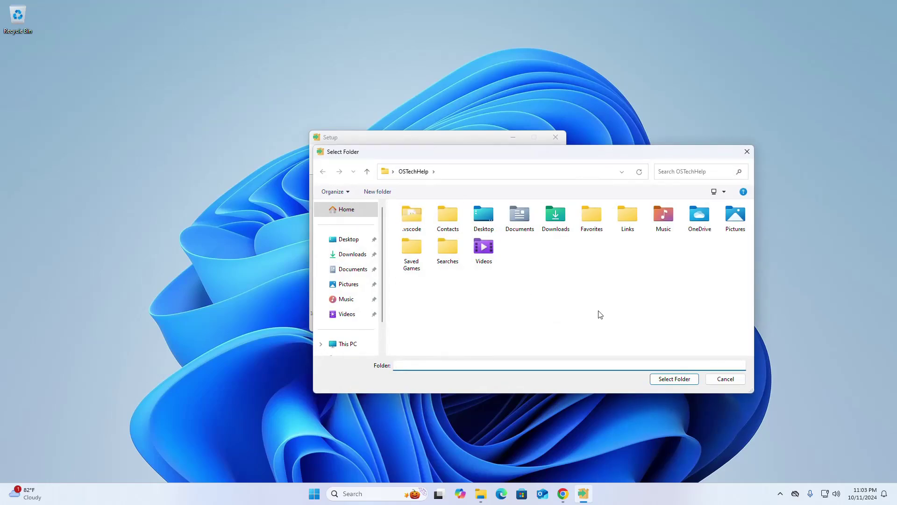
left_click(726, 379)
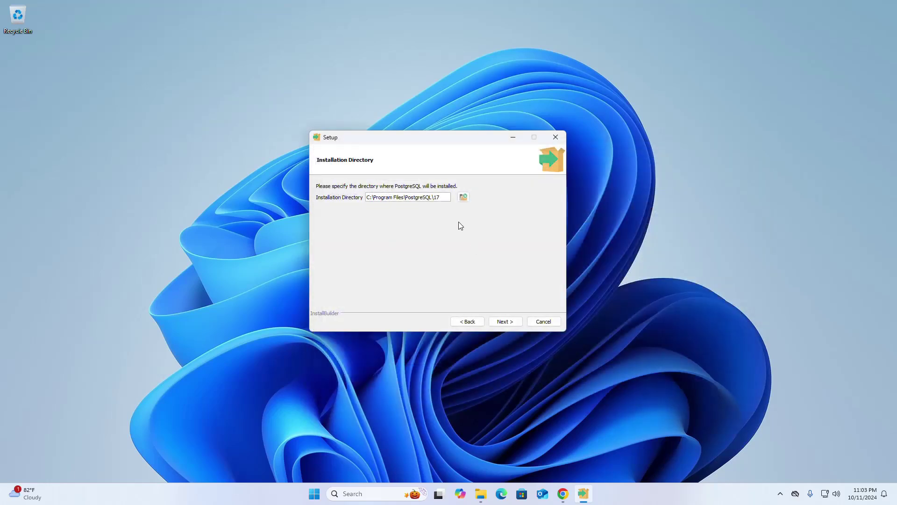
Accept the install folder, all four components, and the default data directory path
left_click(510, 323)
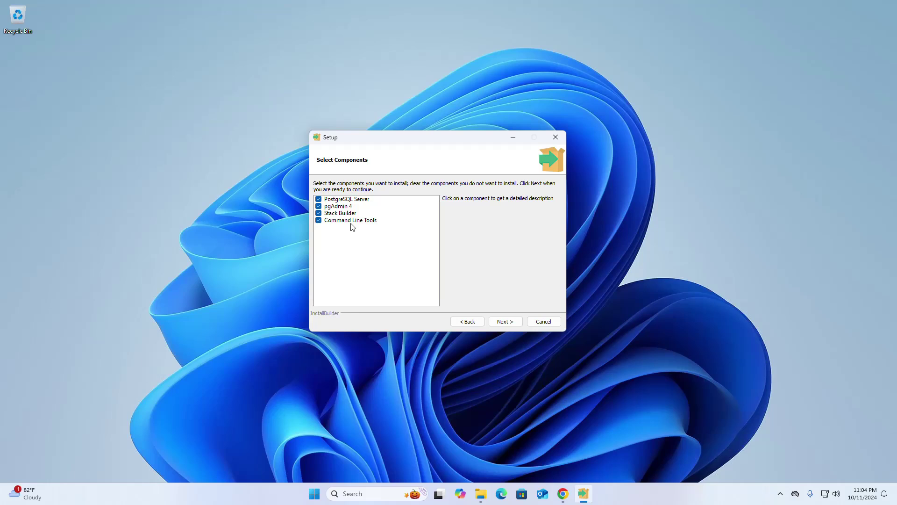
left_click(506, 322)
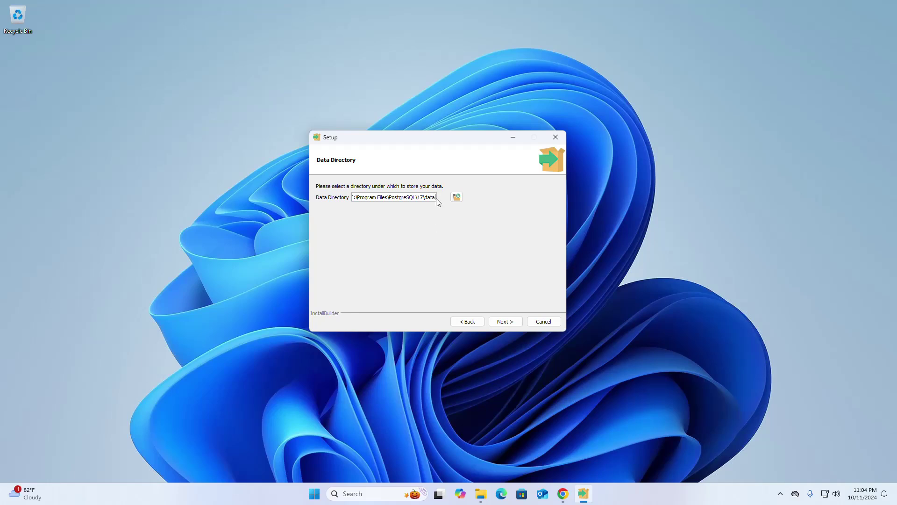
left_click_drag(437, 198, 351, 198)
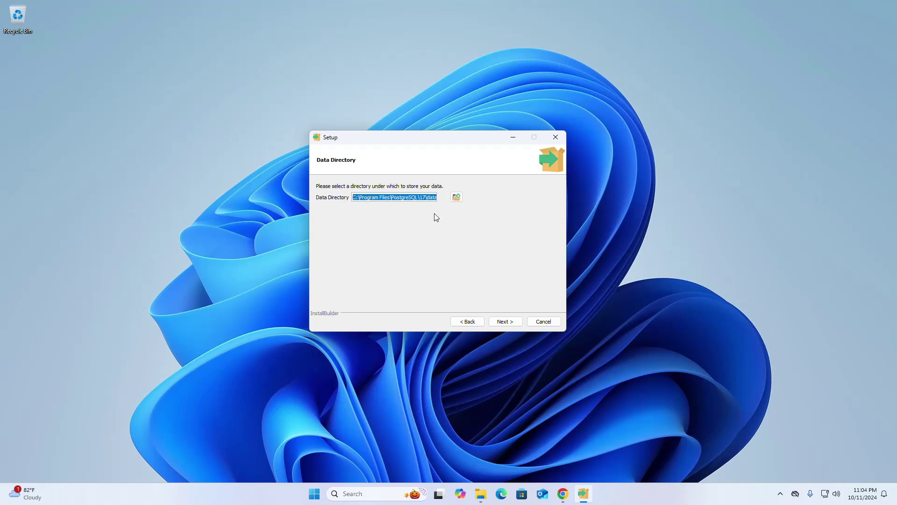
left_click(434, 197)
left_click_drag(433, 197, 445, 198)
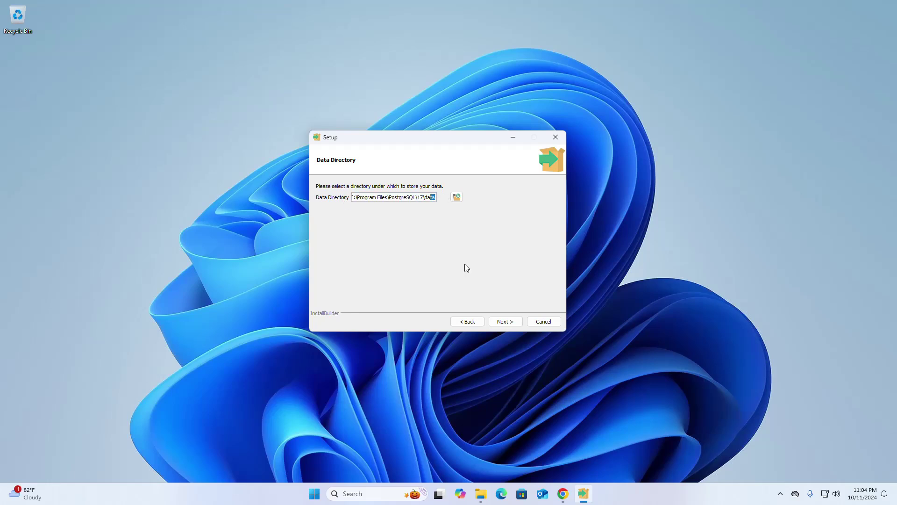
left_click(506, 323)
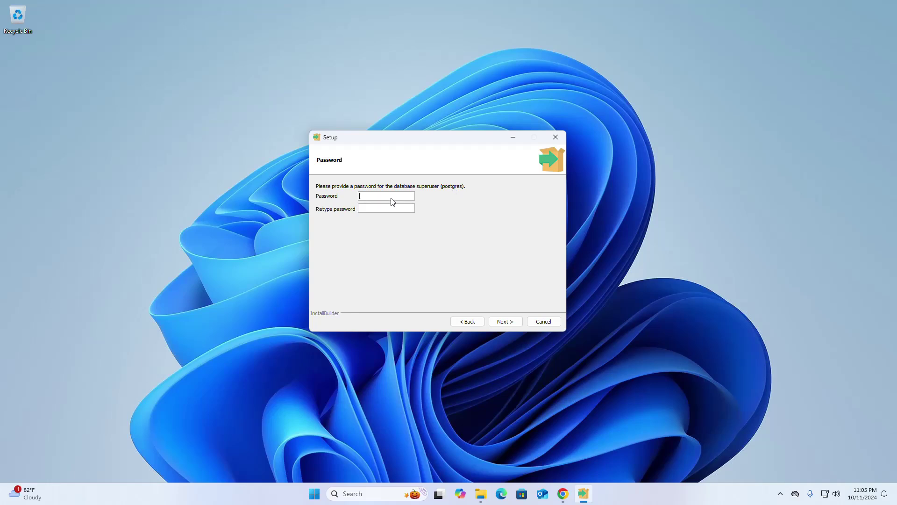
type("••••")
type("••")
type("••")
type("••••")
Confirm the entered postgres superuser password and advance to the Port page
left_click(505, 322)
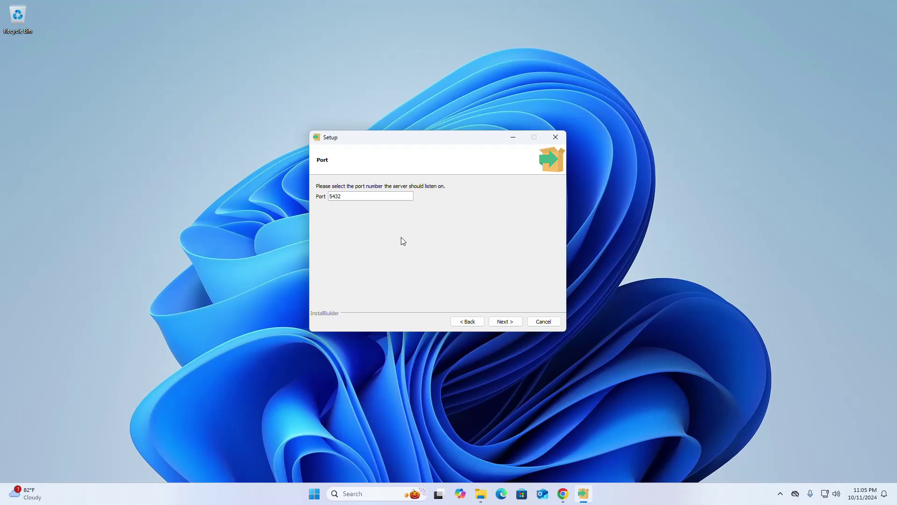
Leave the port at 5432 and advance to Advanced Options
left_click_drag(346, 197, 327, 198)
double_click(344, 197)
left_click(513, 324)
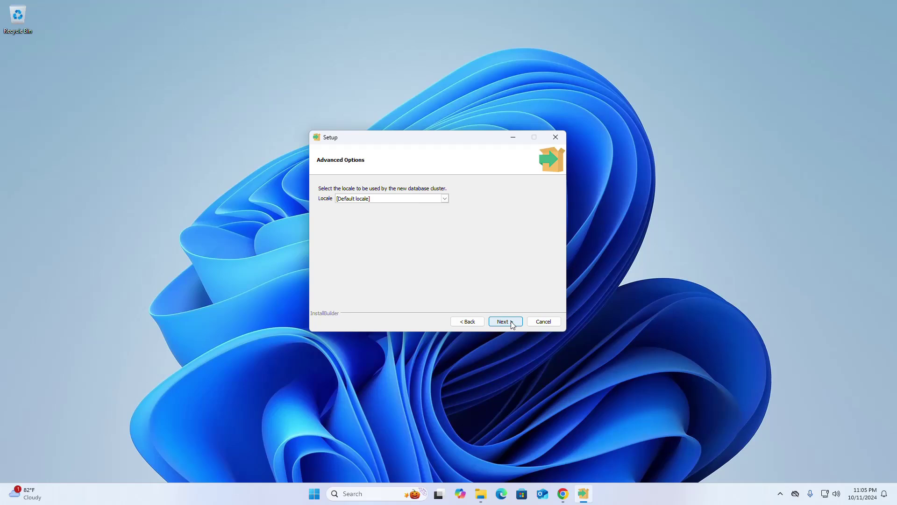
Accept [Default locale] and the Pre Installation Summary
left_click(513, 323)
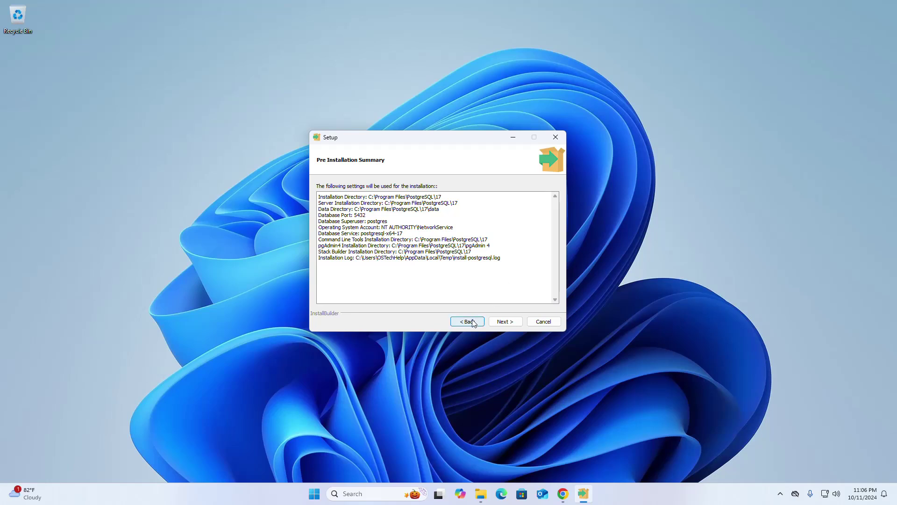
left_click(505, 324)
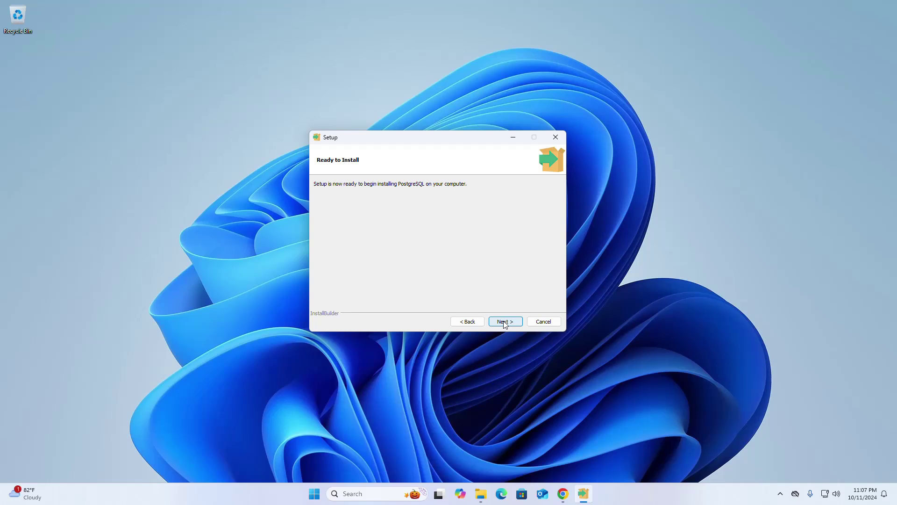
Begin the PostgreSQL installation and shift the installer window slightly while it runs
left_click(505, 323)
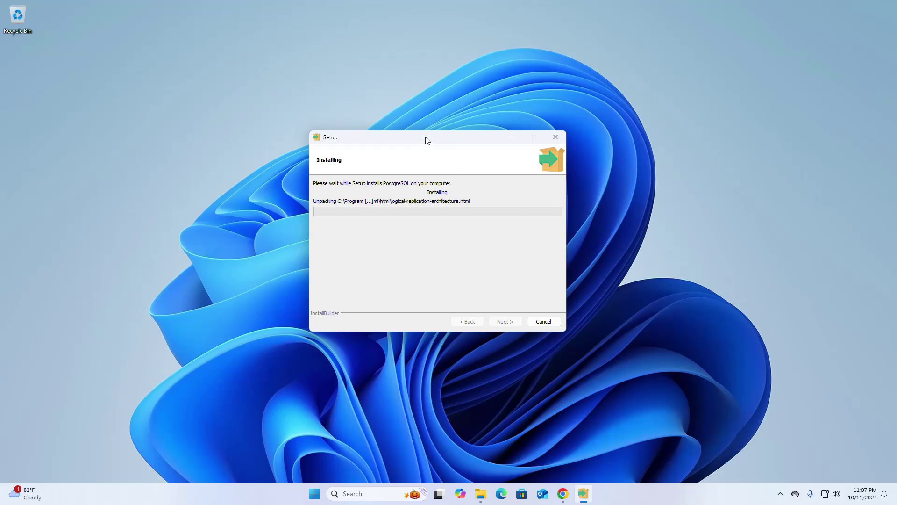
left_click_drag(448, 141, 434, 150)
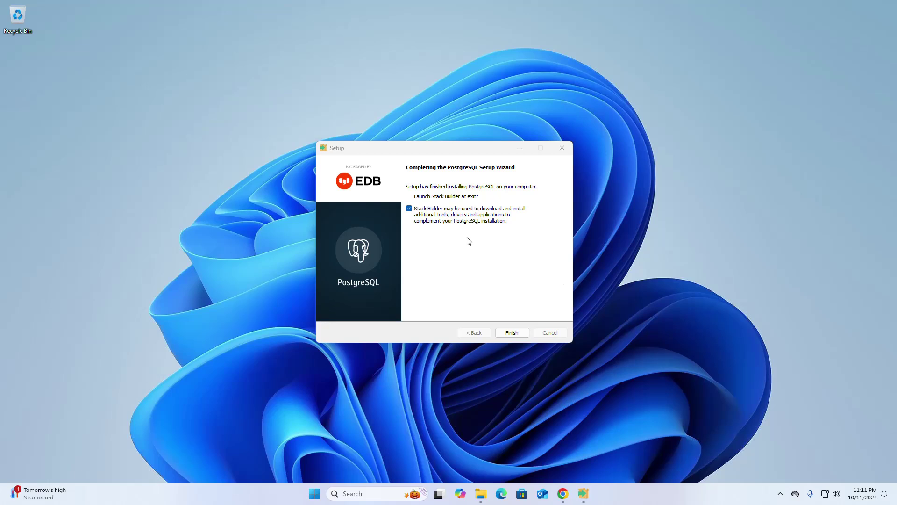
Finish the PostgreSQL 17 setup with 'Launch Stack Builder at exit' left unchecked
left_click(409, 210)
left_click(409, 210)
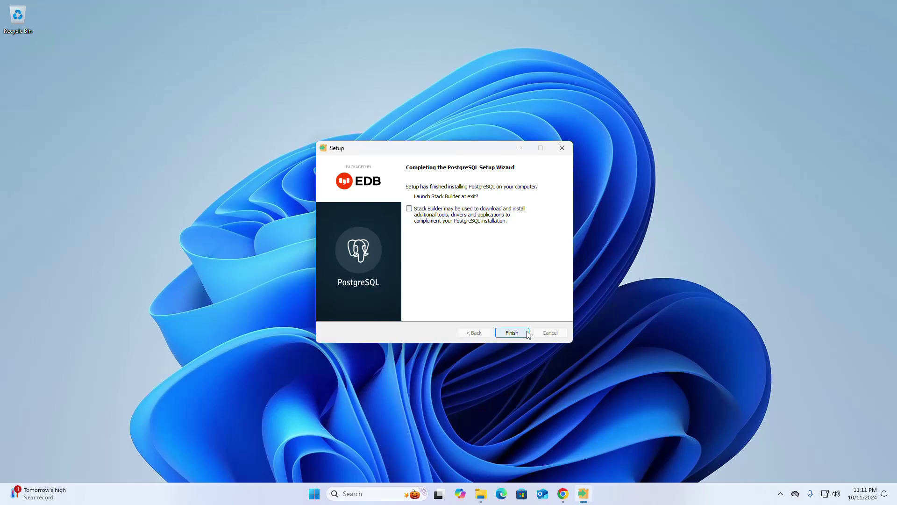
left_click(513, 333)
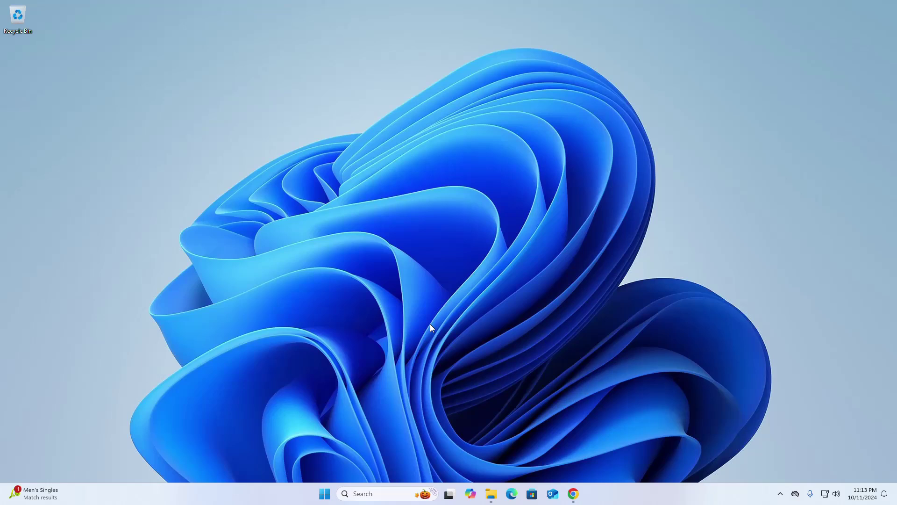
Search Windows for 'pga' and launch the pgAdmin 4 best match
left_click(378, 493)
type("pg")
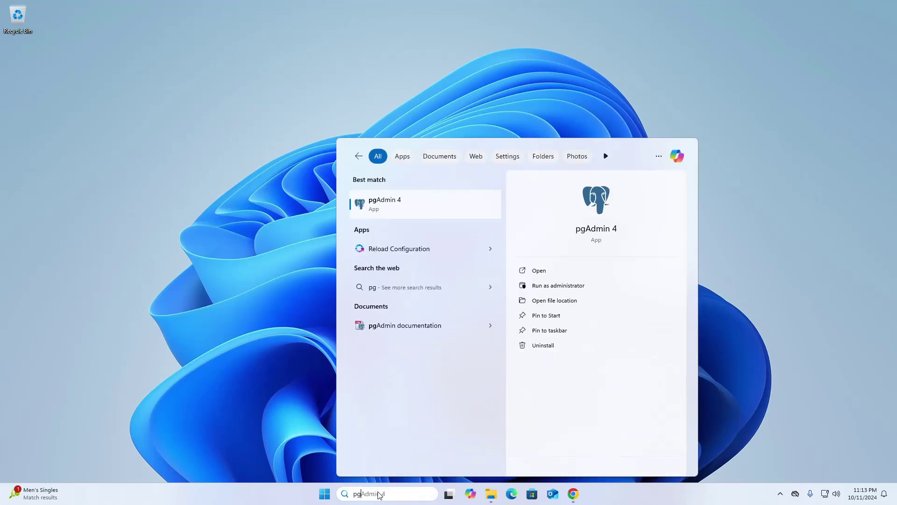
type("a")
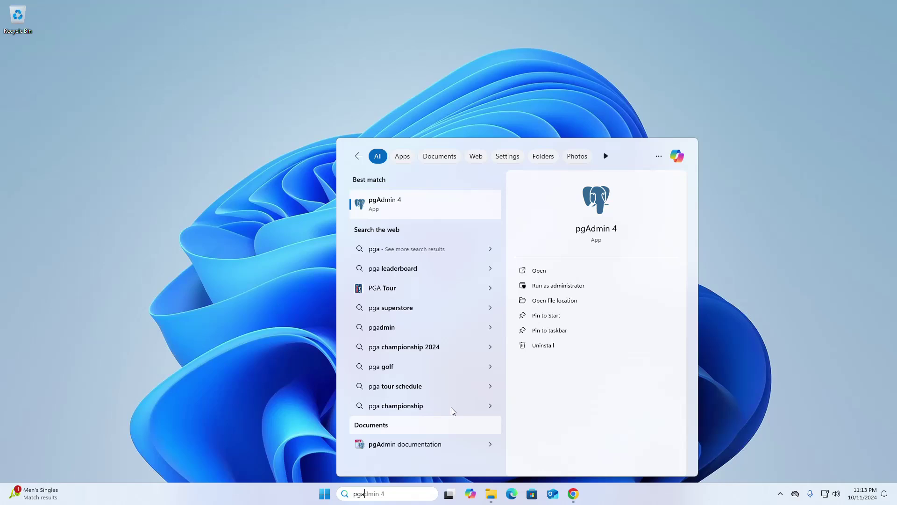
key("Return")
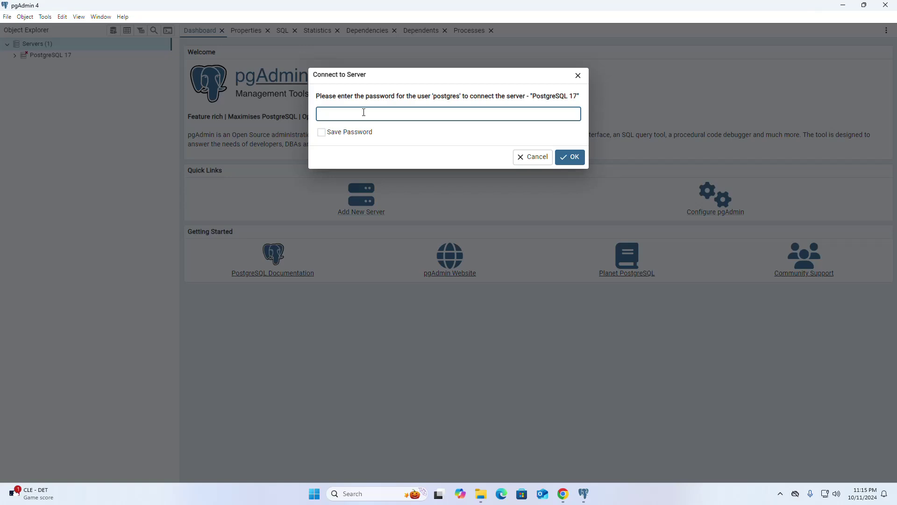
type("*******")
Connect to PostgreSQL 17 with the postgres password and expand its Databases group
left_click(572, 158)
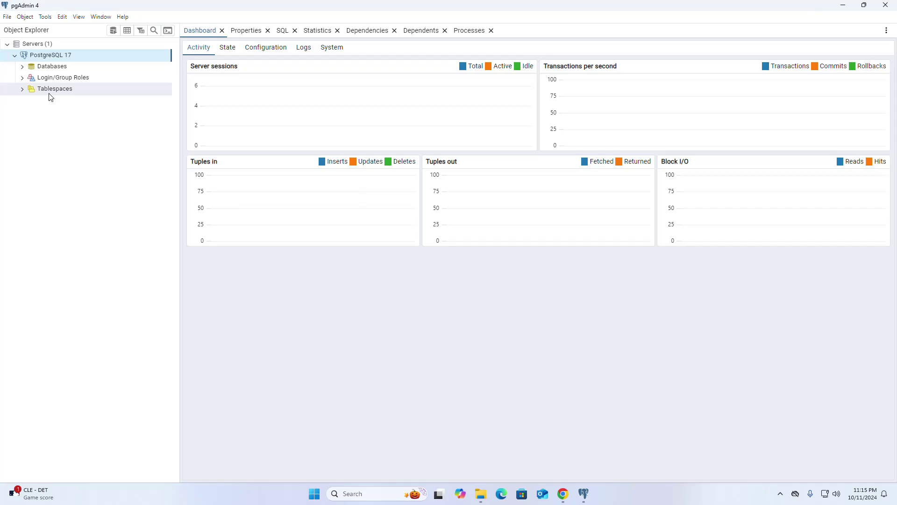
left_click(24, 66)
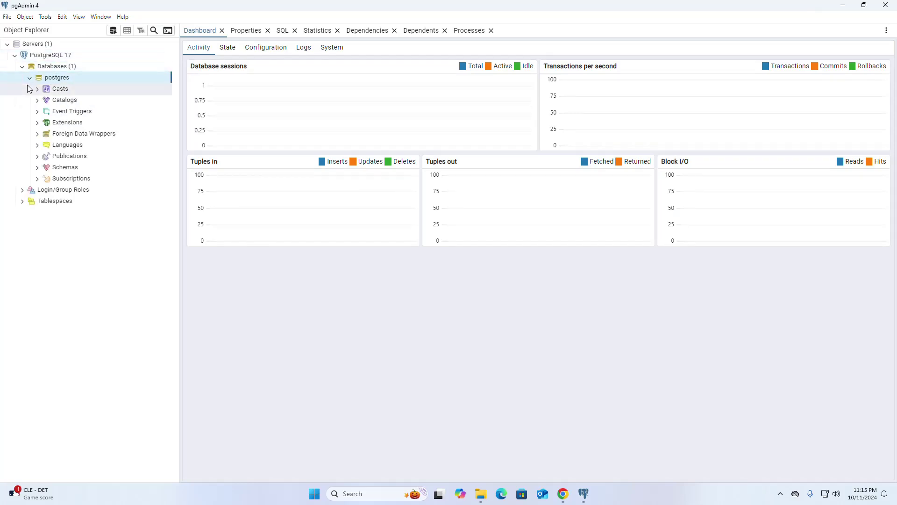
left_click(29, 77)
left_click(52, 66)
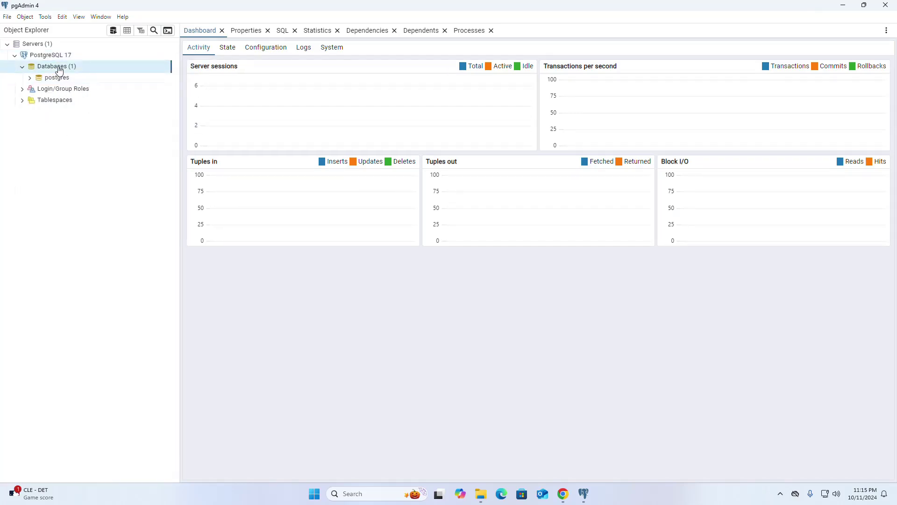
right_click(82, 69)
mouse_move(118, 73)
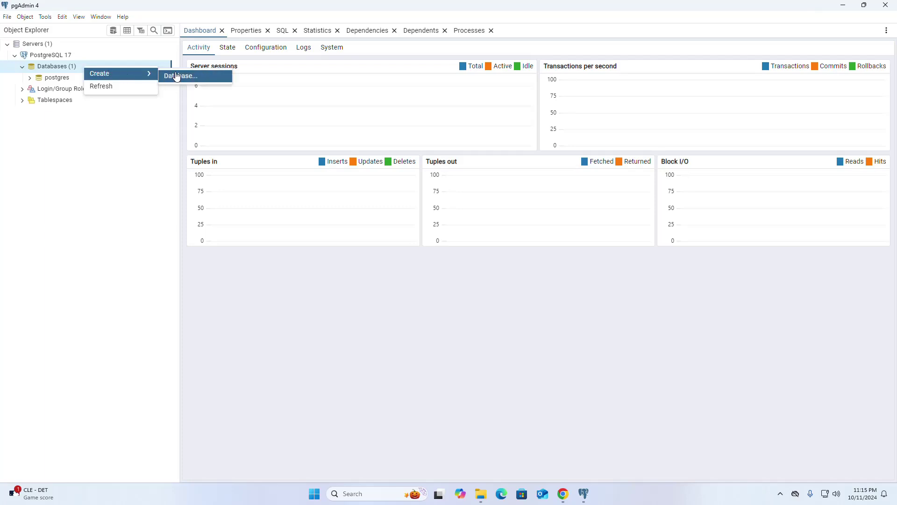
Create and save a database named 'mydb' with owner postgres
left_click(175, 76)
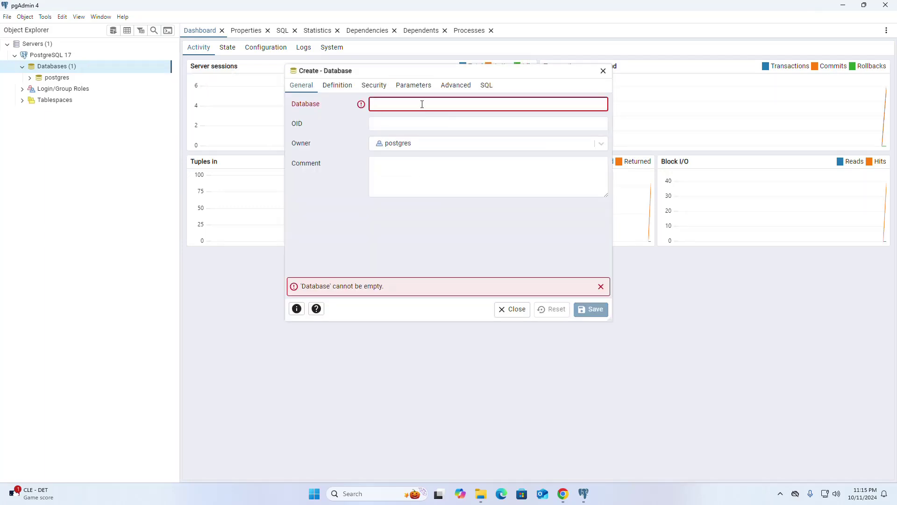
type("my")
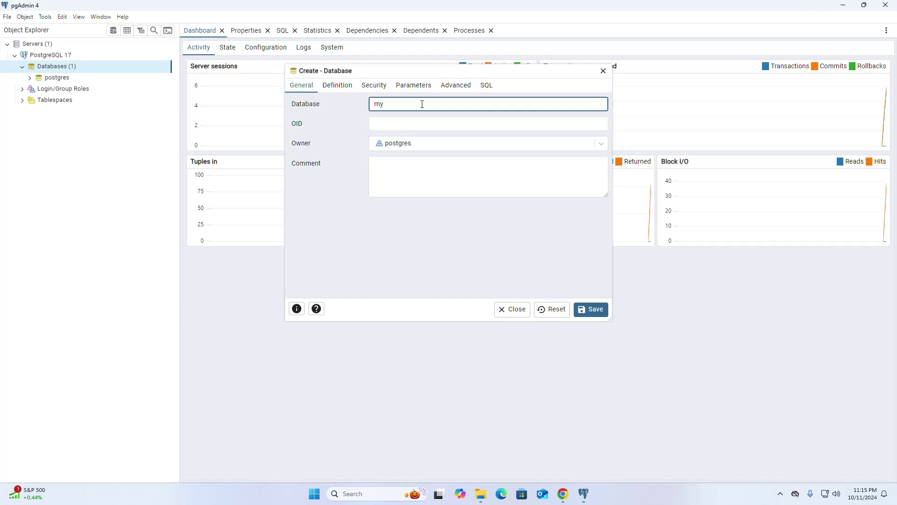
type("db")
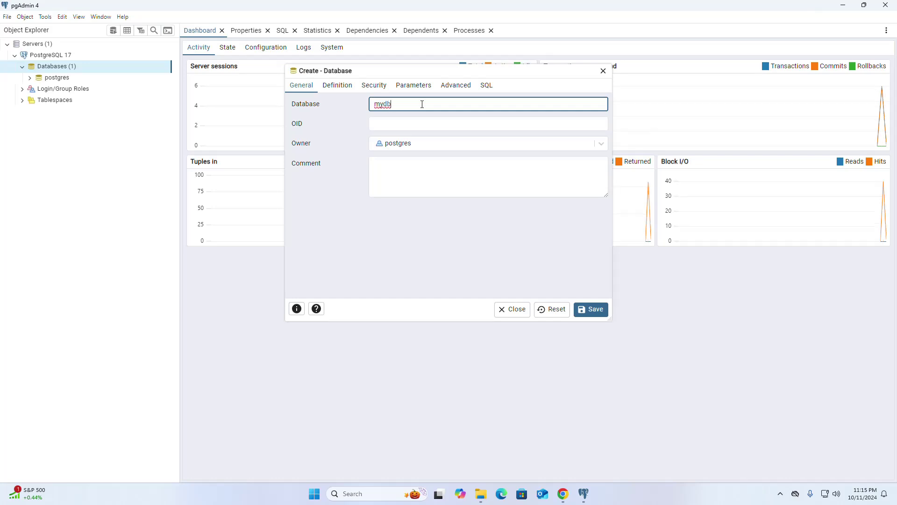
left_click(480, 222)
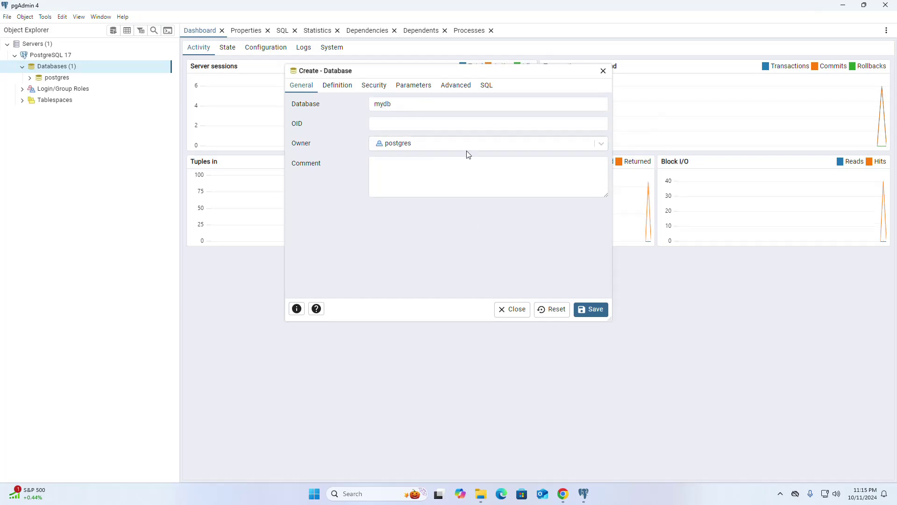
left_click(601, 144)
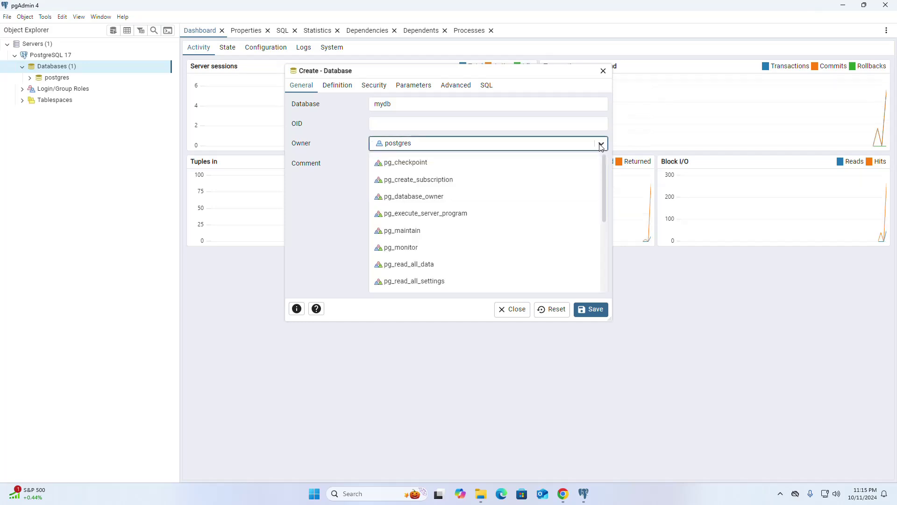
left_click(346, 190)
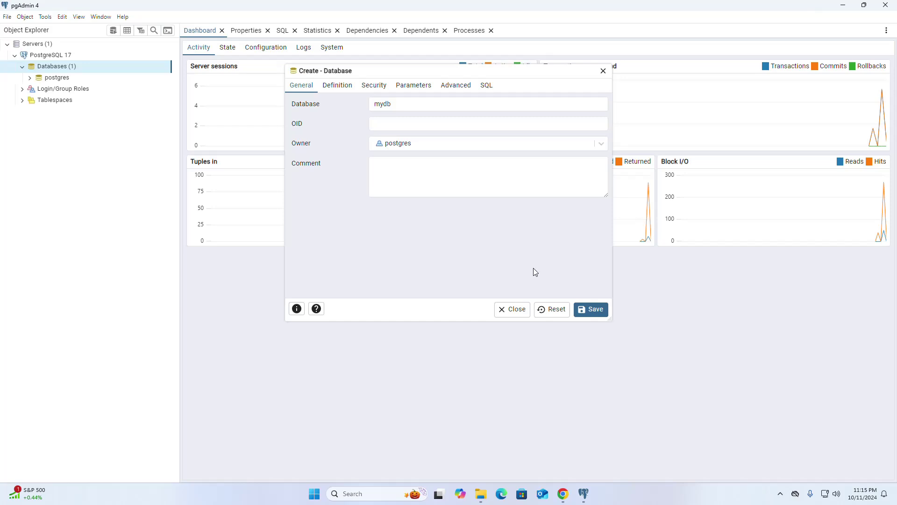
double_click(382, 104)
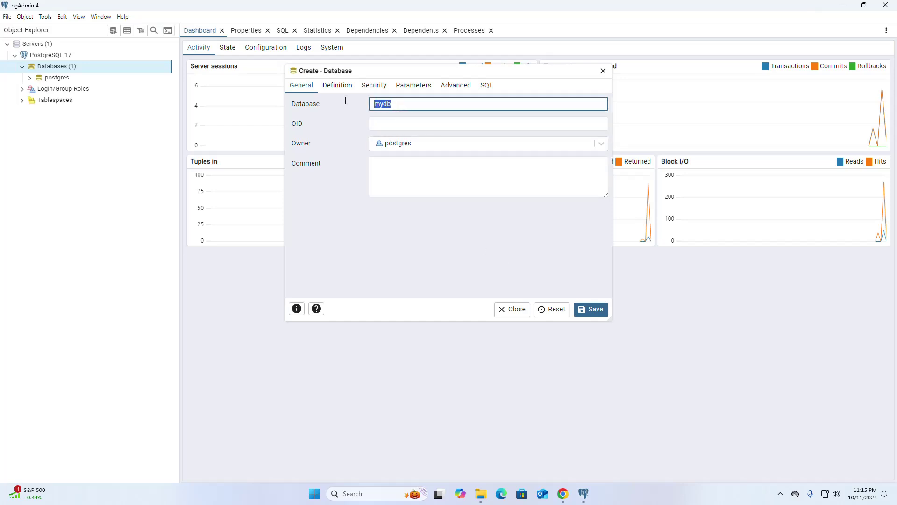
left_click(491, 236)
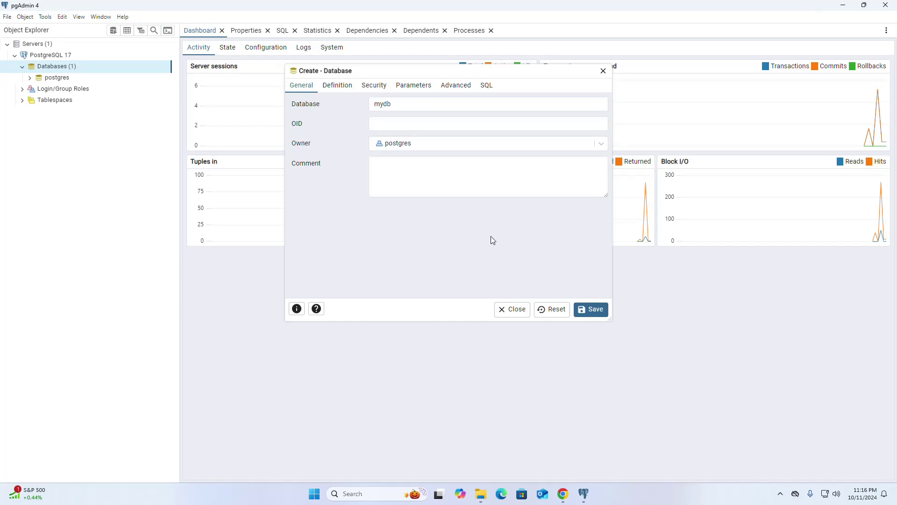
left_click(594, 309)
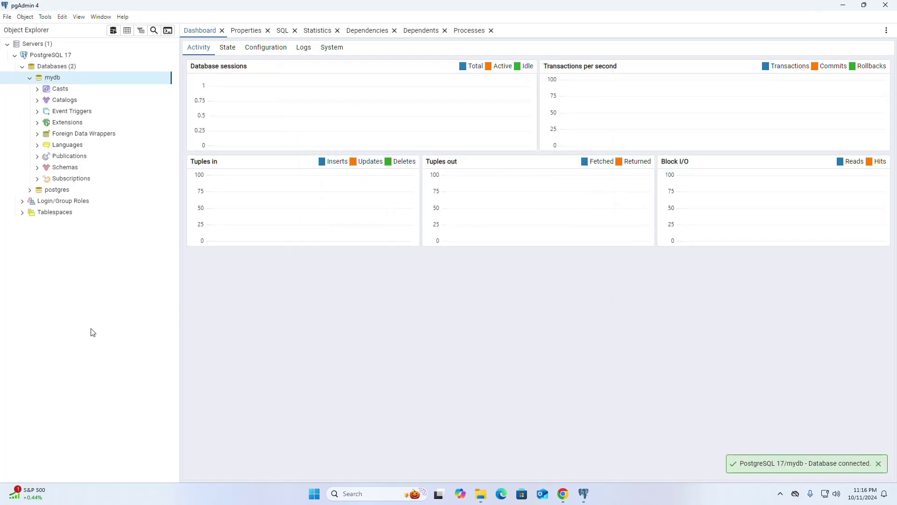
Collapse the mydb node and show its CREATE DATABASE script on the SQL tab
left_click(30, 77)
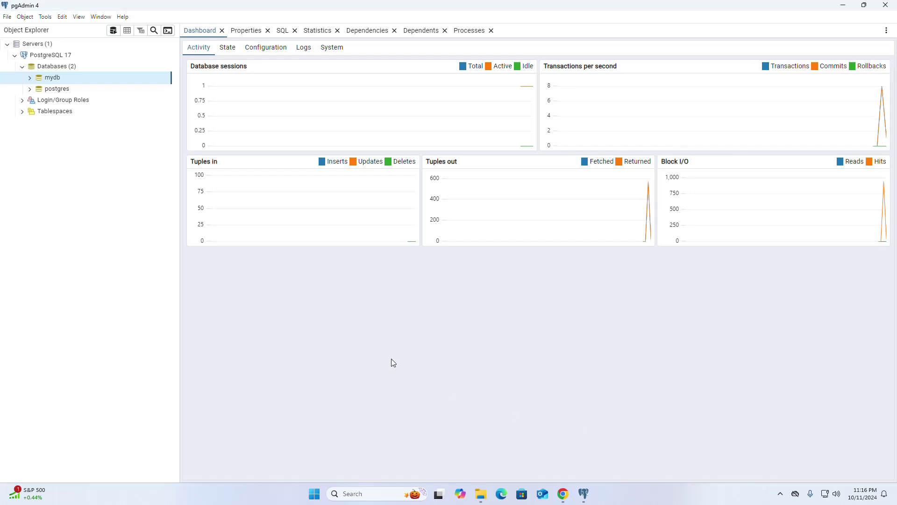
left_click(280, 30)
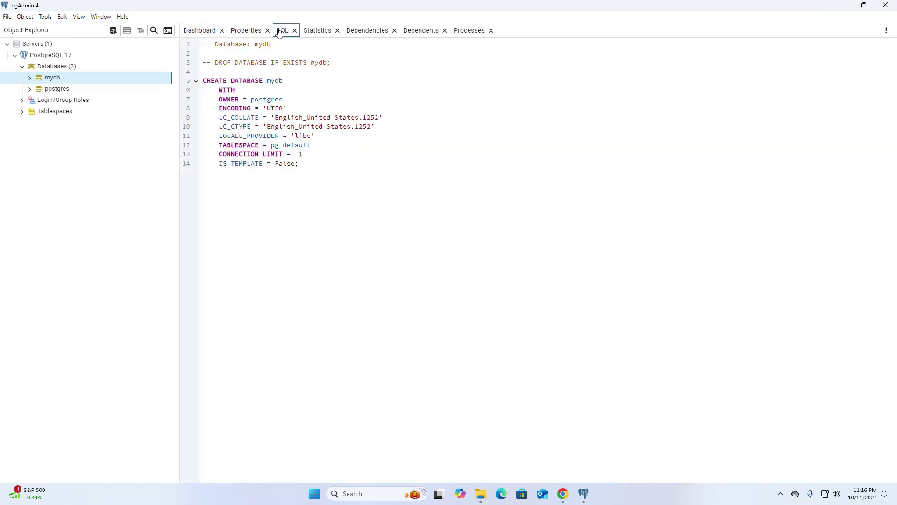